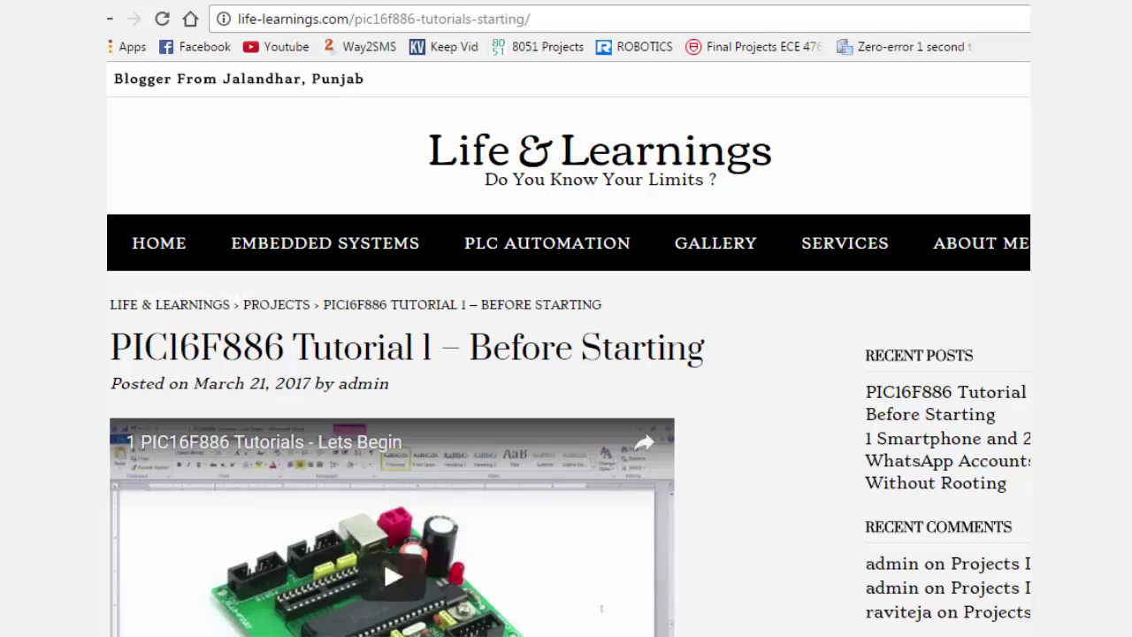
Scroll down through the PIC16F886 Tutorial 1 post's requirements sections and back up.
{"action": "scroll", "coordinate": [569, 349], "scroll_direction": "down", "scroll_amount": 1}
{"action": "scroll", "coordinate": [569, 349], "scroll_direction": "down", "scroll_amount": 3}
{"action": "scroll", "coordinate": [569, 350], "scroll_direction": "down", "scroll_amount": 3}
{"action": "scroll", "coordinate": [569, 350], "scroll_direction": "down", "scroll_amount": 5}
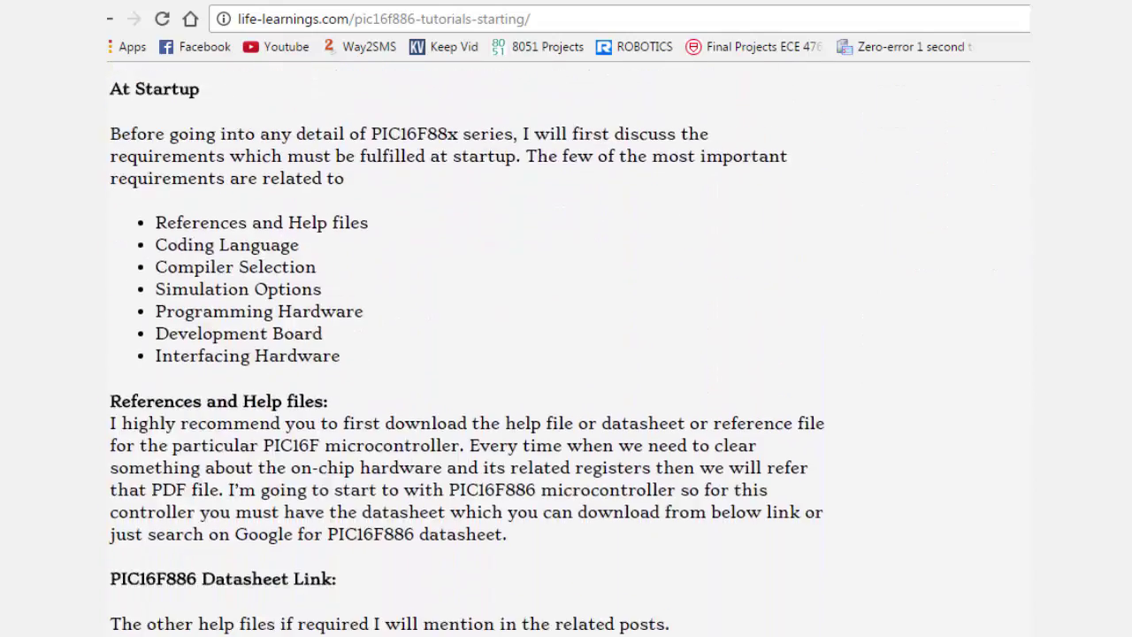
{"action": "scroll", "coordinate": [566, 350], "scroll_direction": "down", "scroll_amount": 1}
{"action": "scroll", "coordinate": [567, 350], "scroll_direction": "down", "scroll_amount": 3}
{"action": "scroll", "coordinate": [566, 350], "scroll_direction": "down", "scroll_amount": 4}
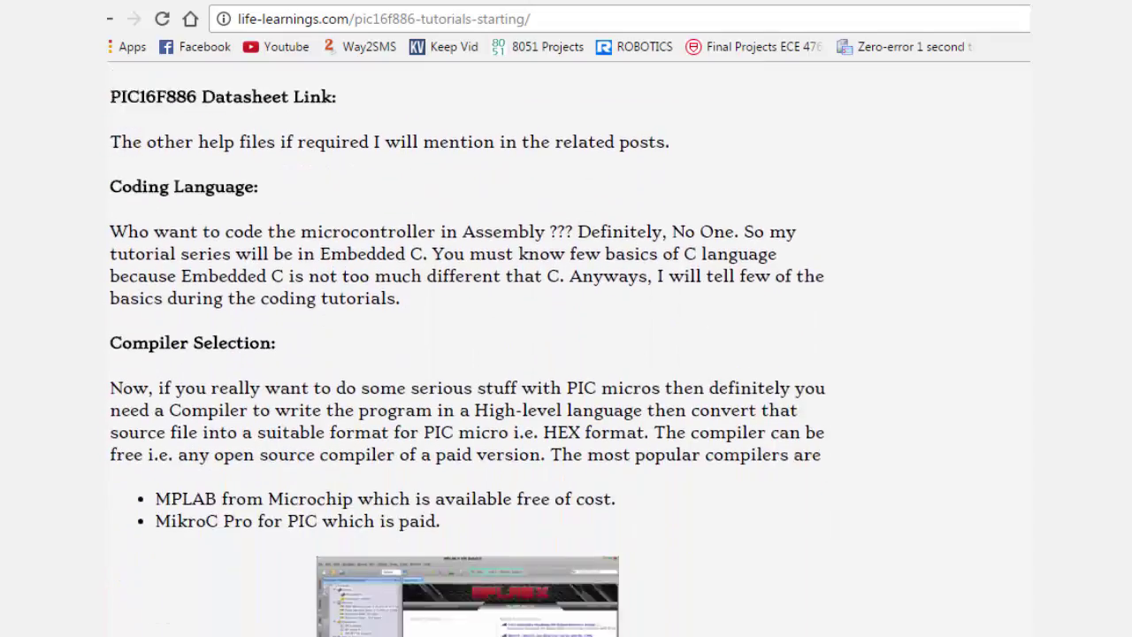
{"action": "scroll", "coordinate": [566, 349], "scroll_direction": "down", "scroll_amount": 5}
{"action": "scroll", "coordinate": [566, 349], "scroll_direction": "down", "scroll_amount": 4}
{"action": "scroll", "coordinate": [566, 354], "scroll_direction": "down", "scroll_amount": 5}
{"action": "scroll", "coordinate": [566, 354], "scroll_direction": "down", "scroll_amount": 5}
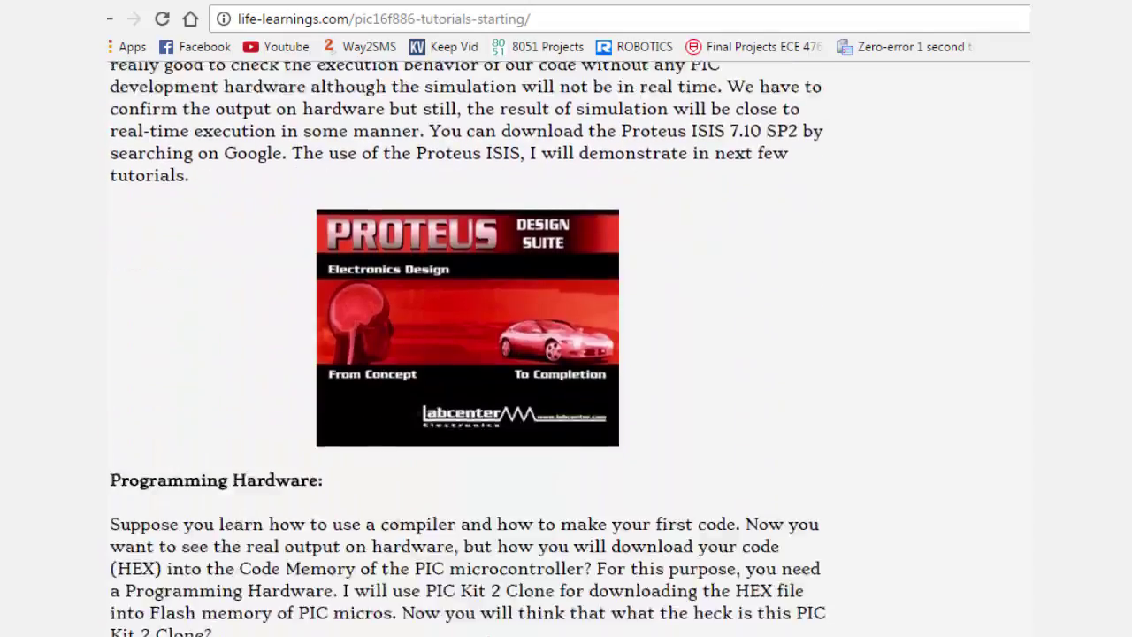
{"action": "scroll", "coordinate": [566, 354], "scroll_direction": "down", "scroll_amount": 6}
{"action": "scroll", "coordinate": [566, 354], "scroll_direction": "down", "scroll_amount": 6}
{"action": "scroll", "coordinate": [566, 354], "scroll_direction": "down", "scroll_amount": 5}
{"action": "scroll", "coordinate": [567, 354], "scroll_direction": "down", "scroll_amount": 6}
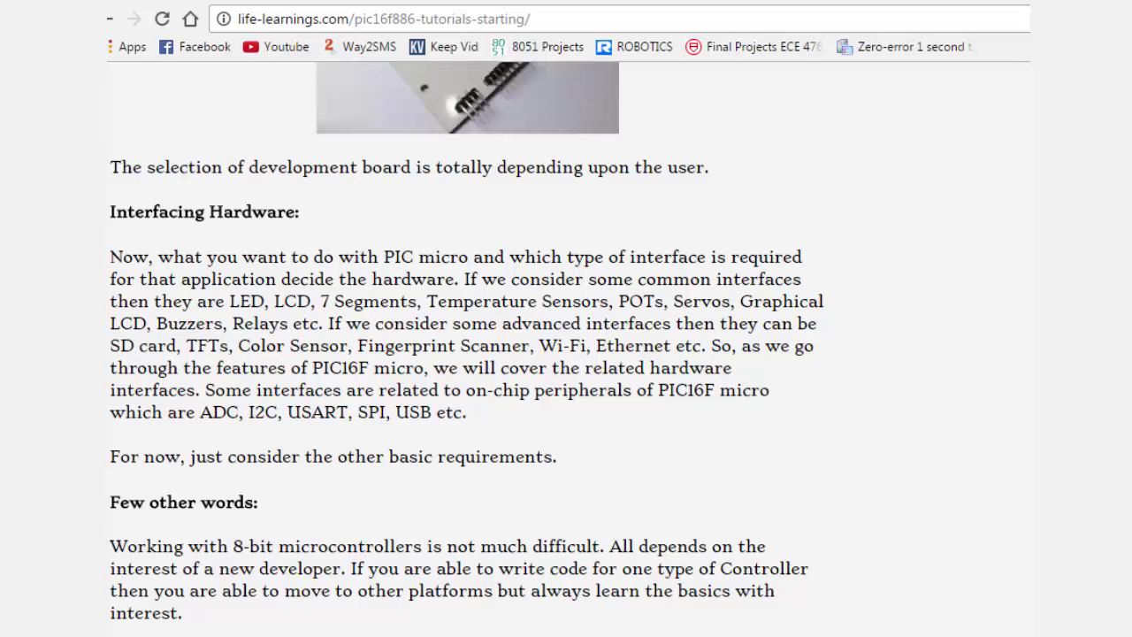
{"action": "scroll", "coordinate": [567, 353], "scroll_direction": "down", "scroll_amount": 1}
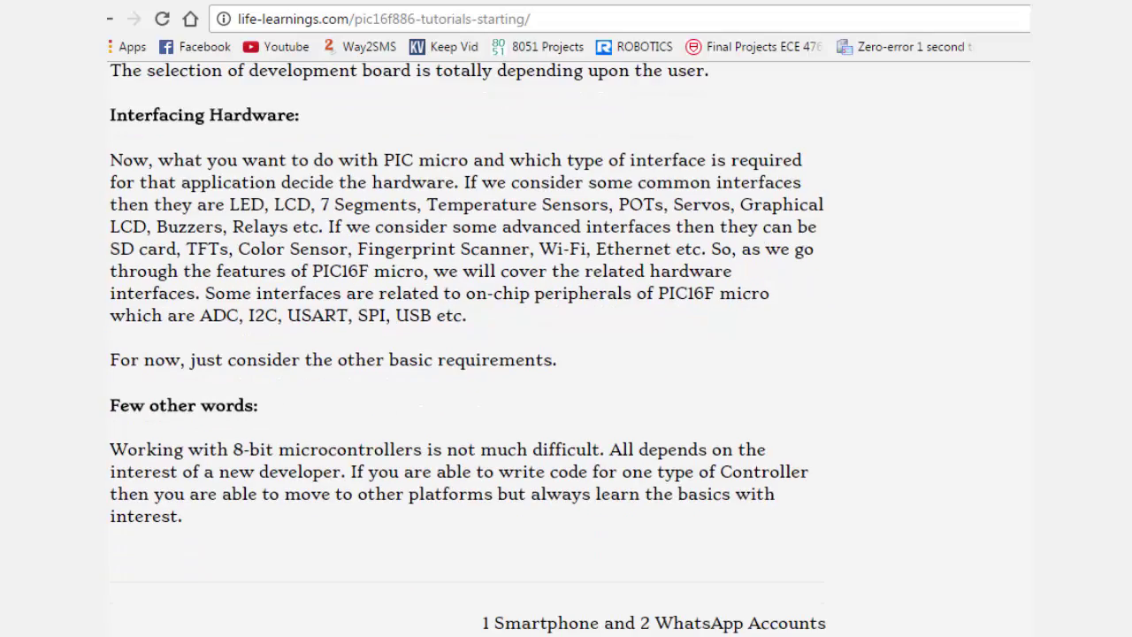
{"action": "scroll", "coordinate": [567, 354], "scroll_direction": "up", "scroll_amount": 4}
{"action": "scroll", "coordinate": [566, 354], "scroll_direction": "up", "scroll_amount": 6}
{"action": "scroll", "coordinate": [566, 354], "scroll_direction": "up", "scroll_amount": 6}
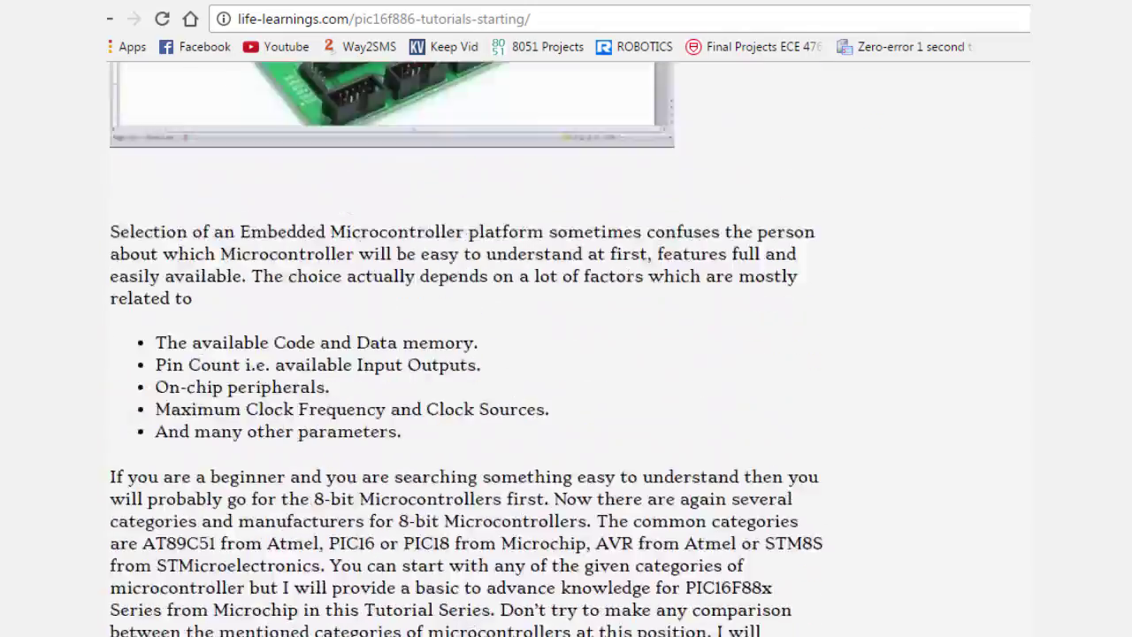
{"action": "scroll", "coordinate": [566, 354], "scroll_direction": "up", "scroll_amount": 6}
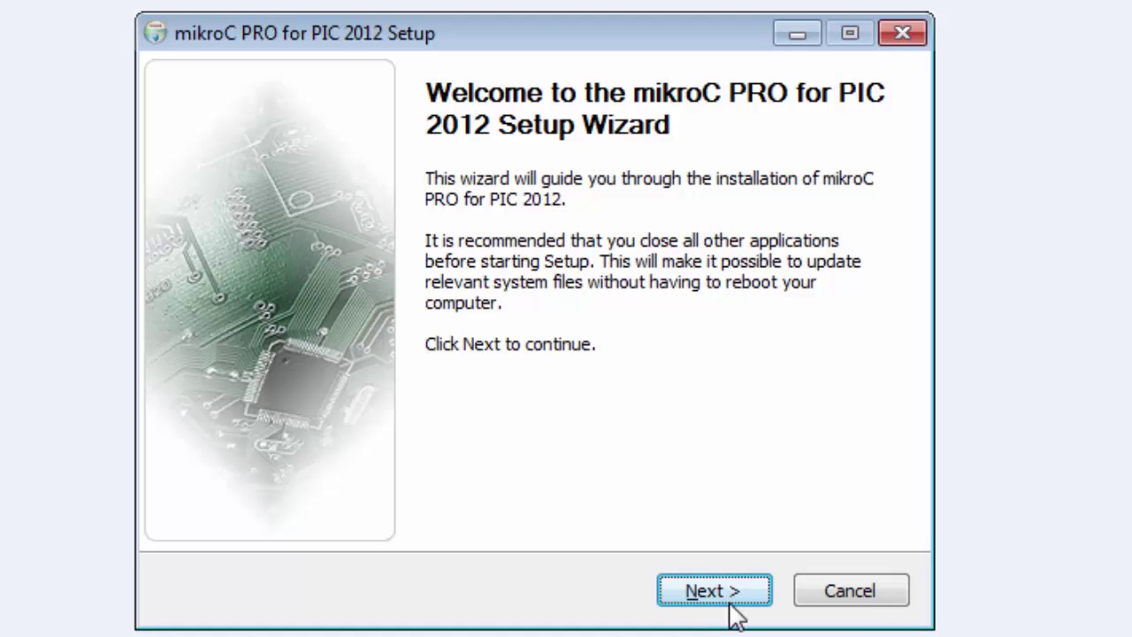
Install mikroC PRO for PIC 2012 for all users with default components and folder.
{"action": "key", "text": "Return"}
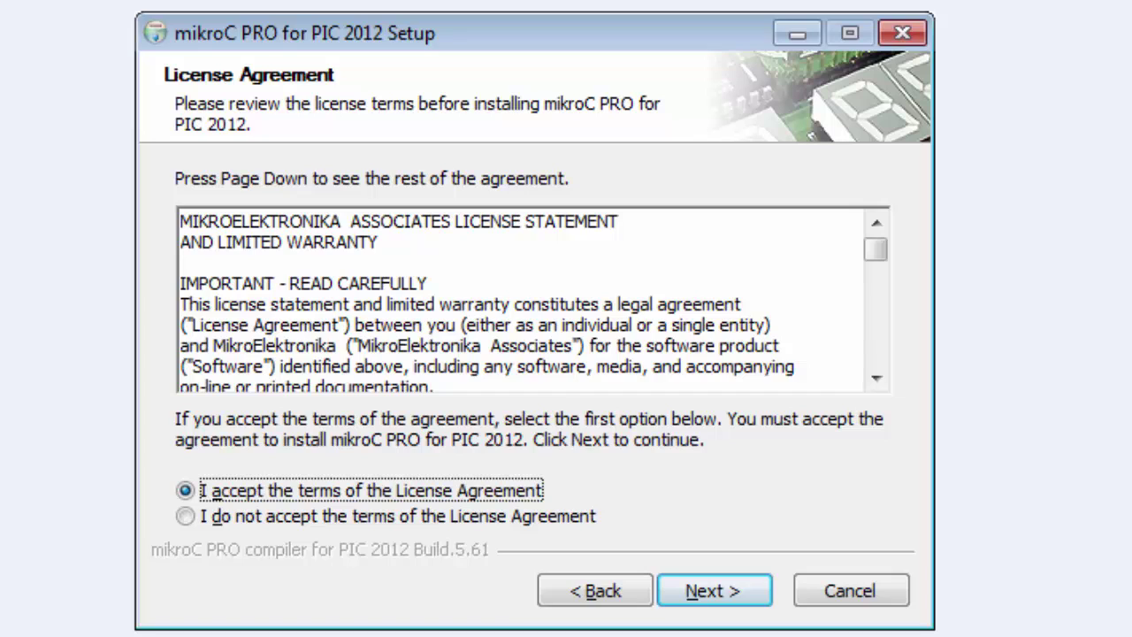
{"action": "key", "text": "Return"}
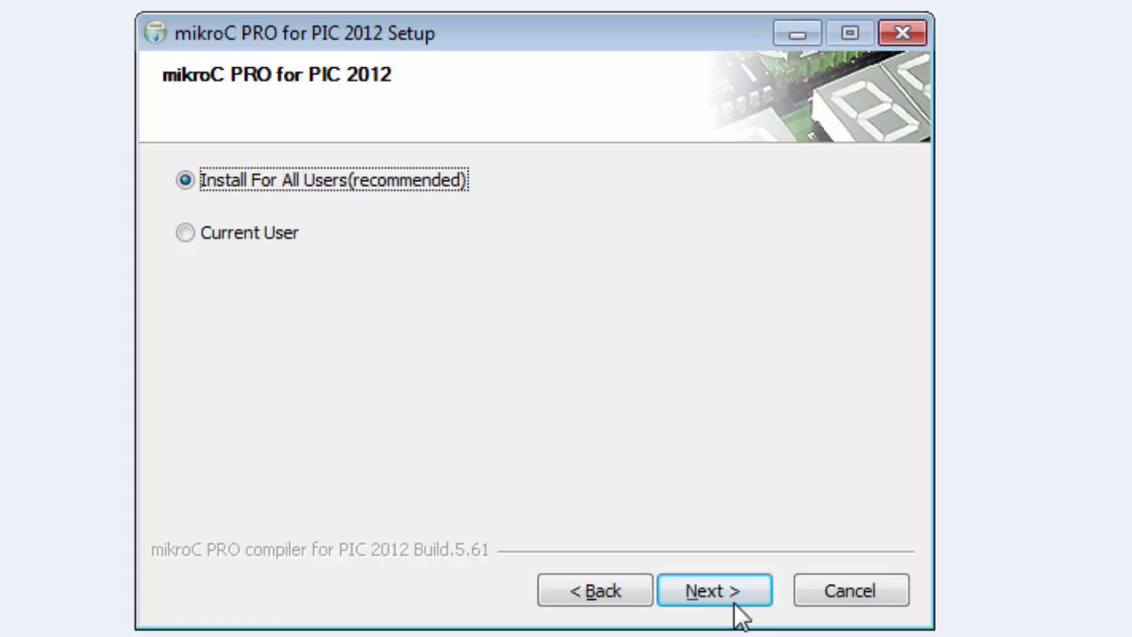
{"action": "key", "text": "Return"}
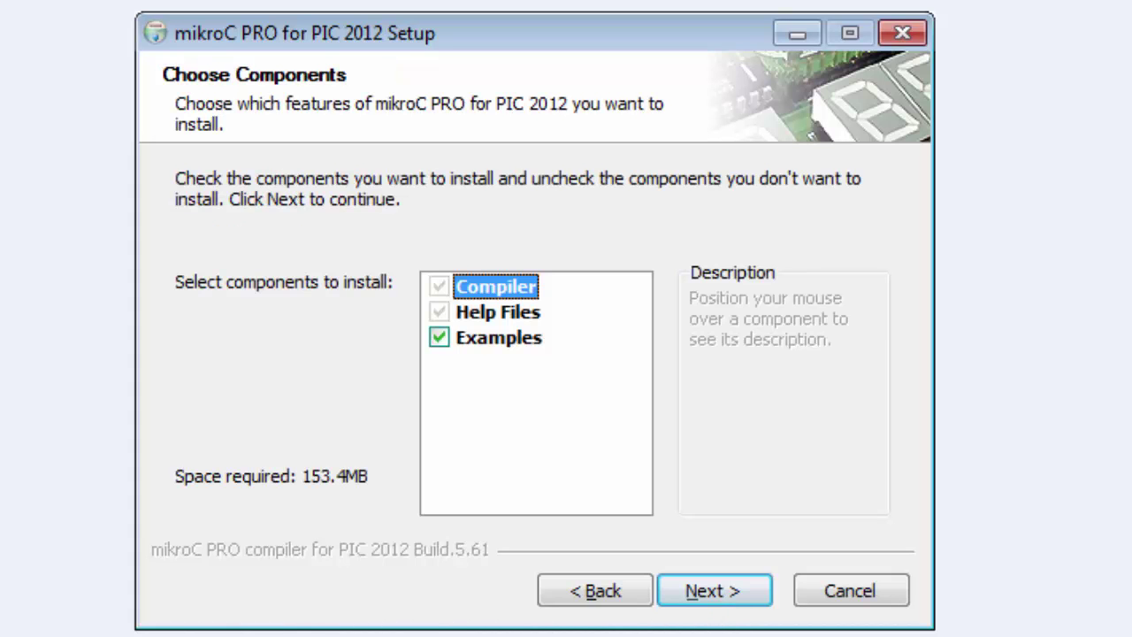
{"action": "key", "text": "Return"}
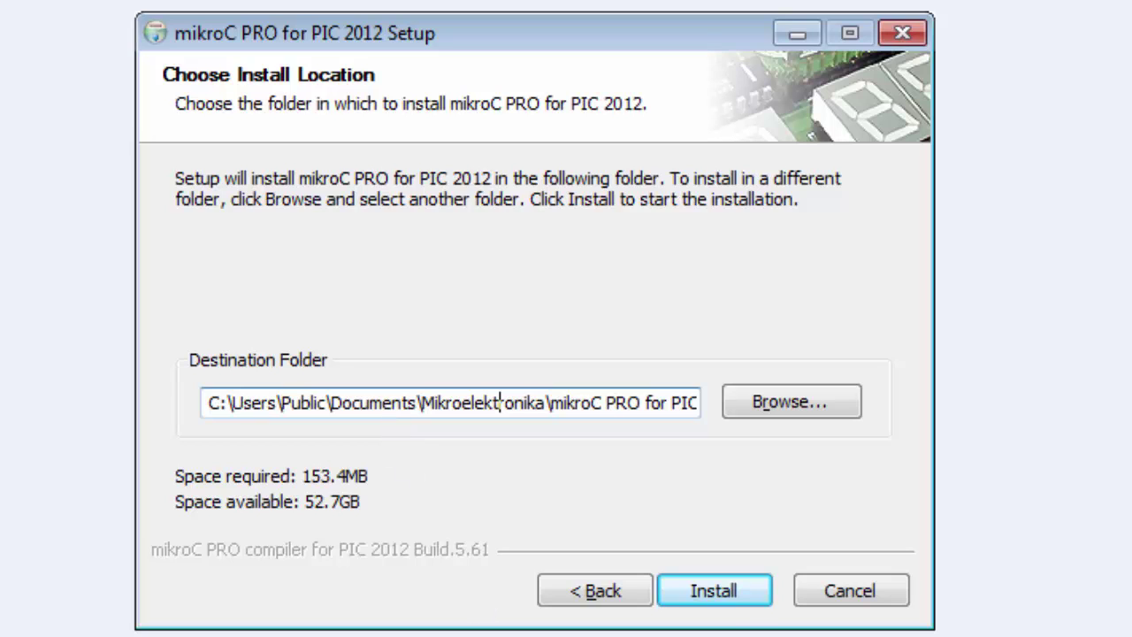
{"action": "left_click", "coordinate": [733, 601]}
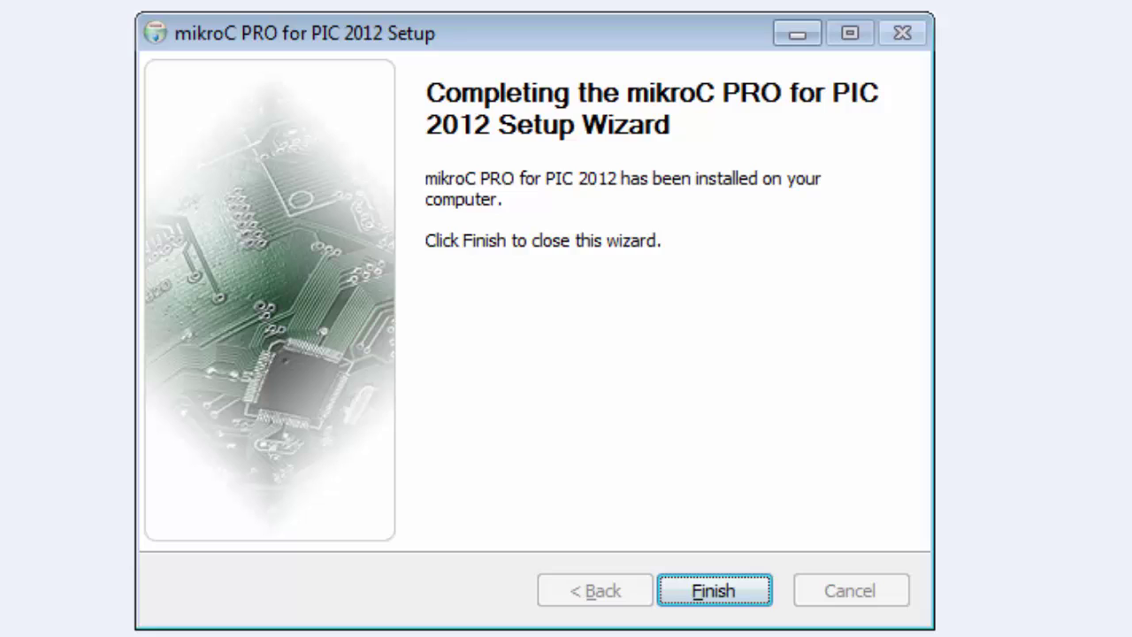
Finish setup and decline installing the mikroProg Suite drivers.
{"action": "key", "text": "Return"}
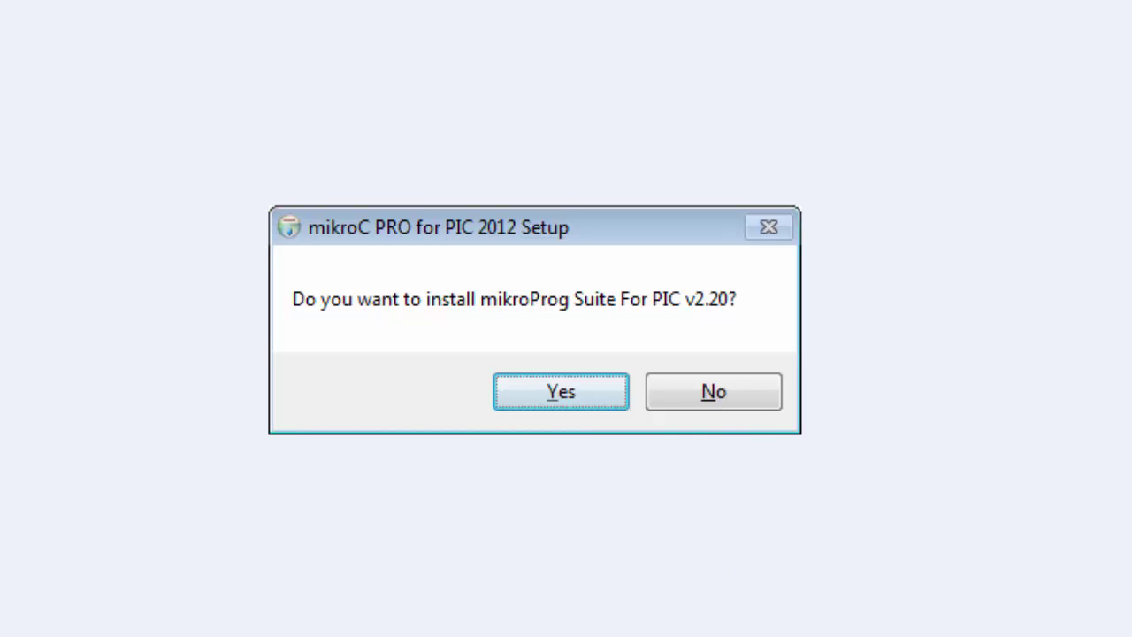
{"action": "key", "text": "Return"}
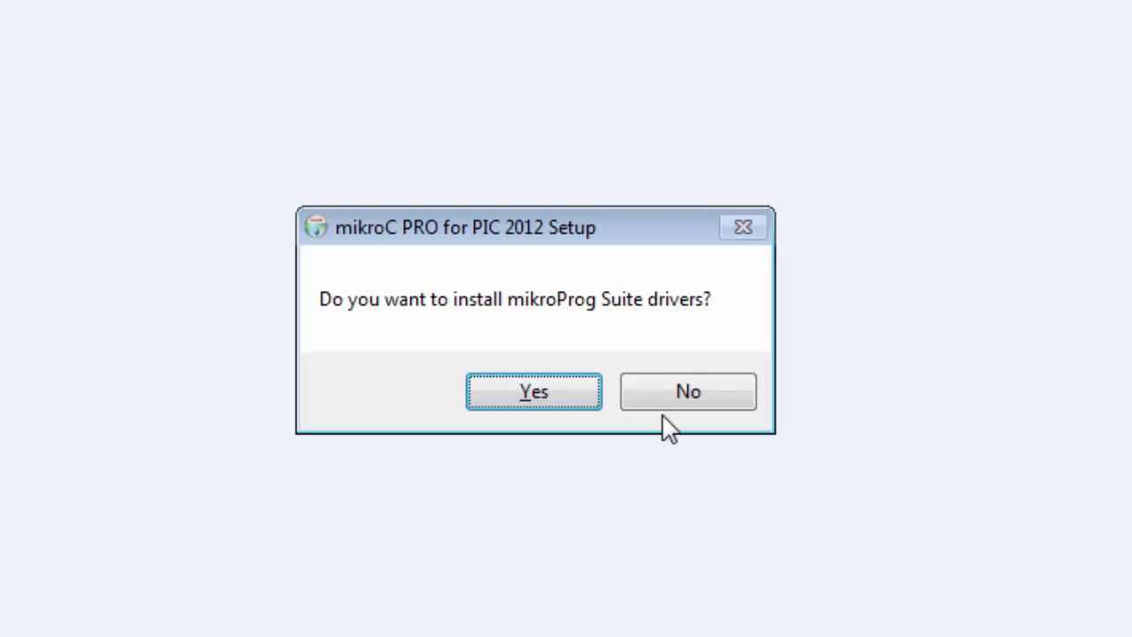
{"action": "left_click", "coordinate": [683, 393]}
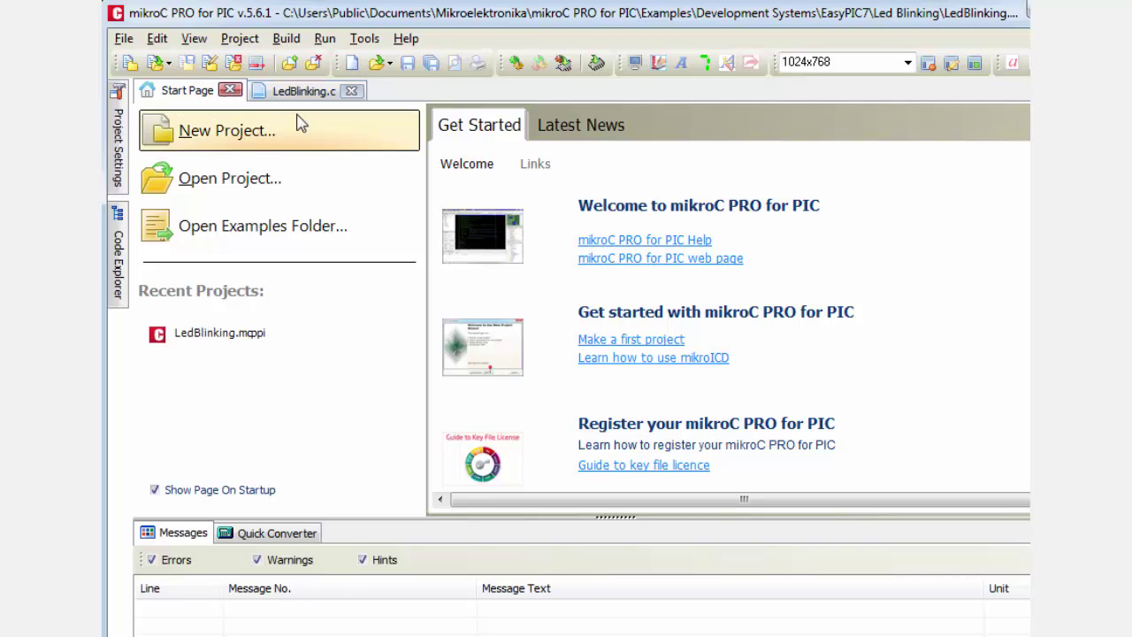
Bring up the LedBlinking.c example source and place the caret in its code.
{"action": "left_click", "coordinate": [308, 95]}
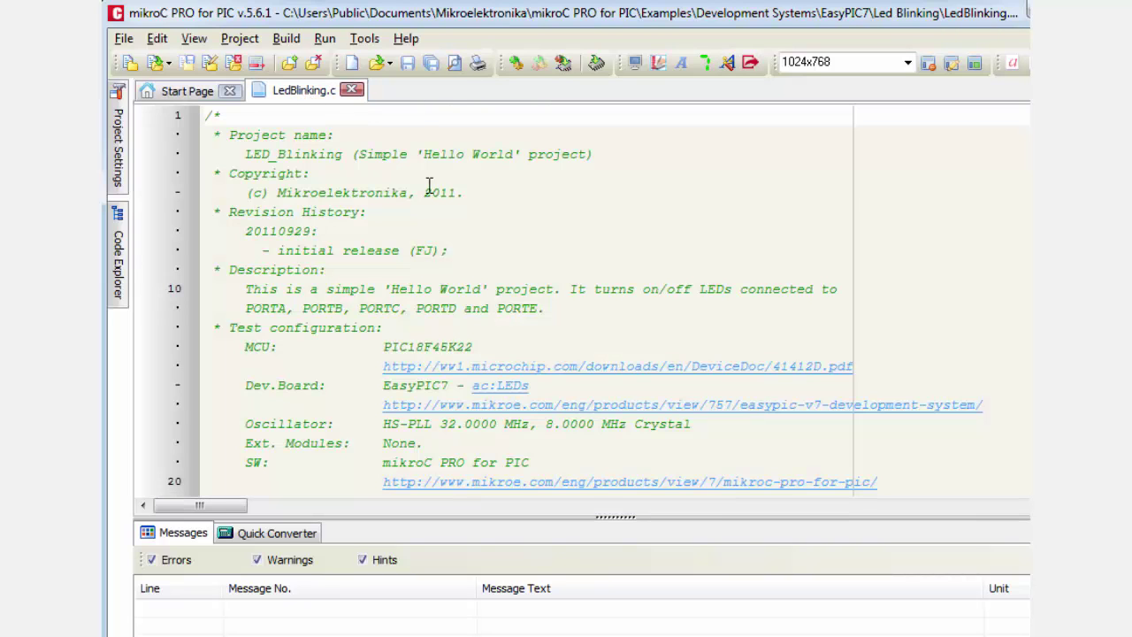
{"action": "left_click", "coordinate": [388, 193]}
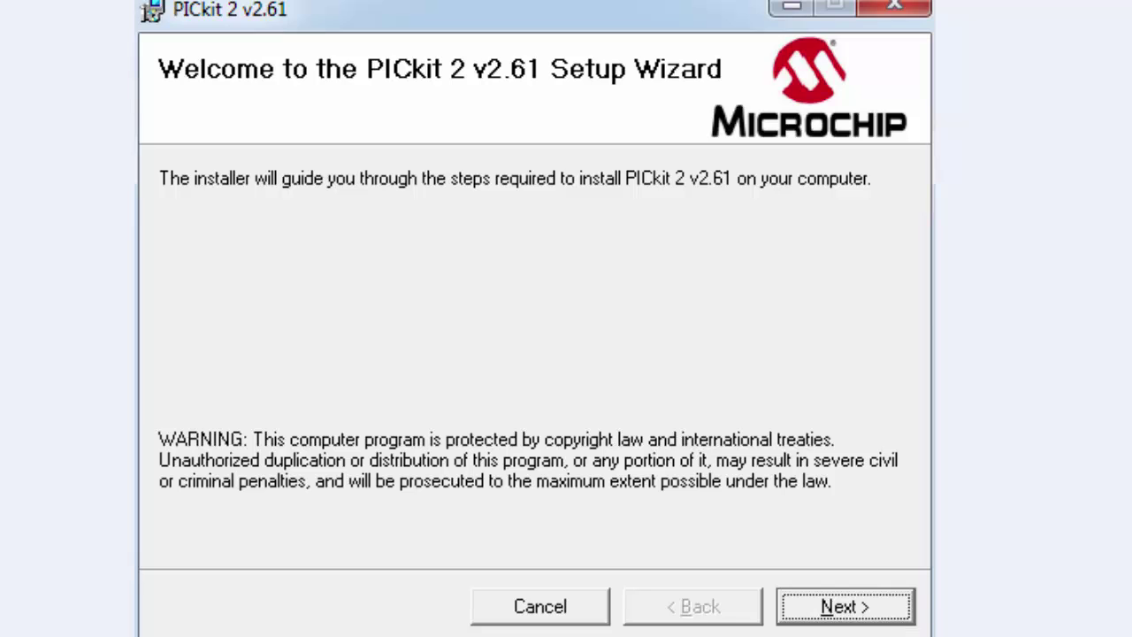
Keep PICkit 2 v2.61's default Microchip folder for Everyone and proceed to install.
{"action": "key", "text": "Return"}
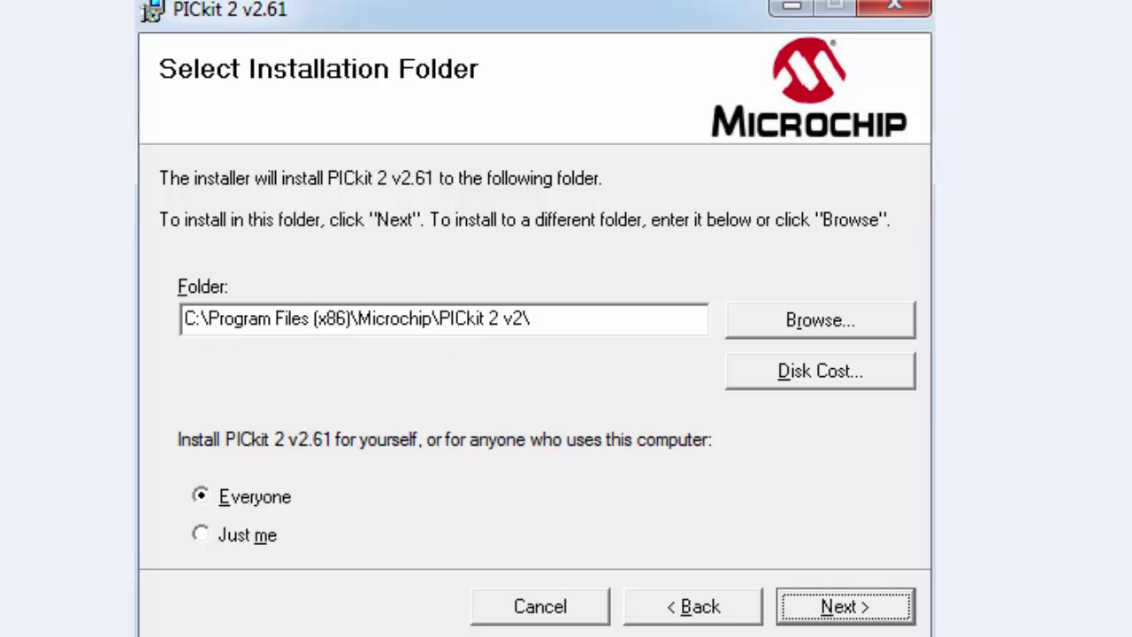
{"action": "key", "text": "Return"}
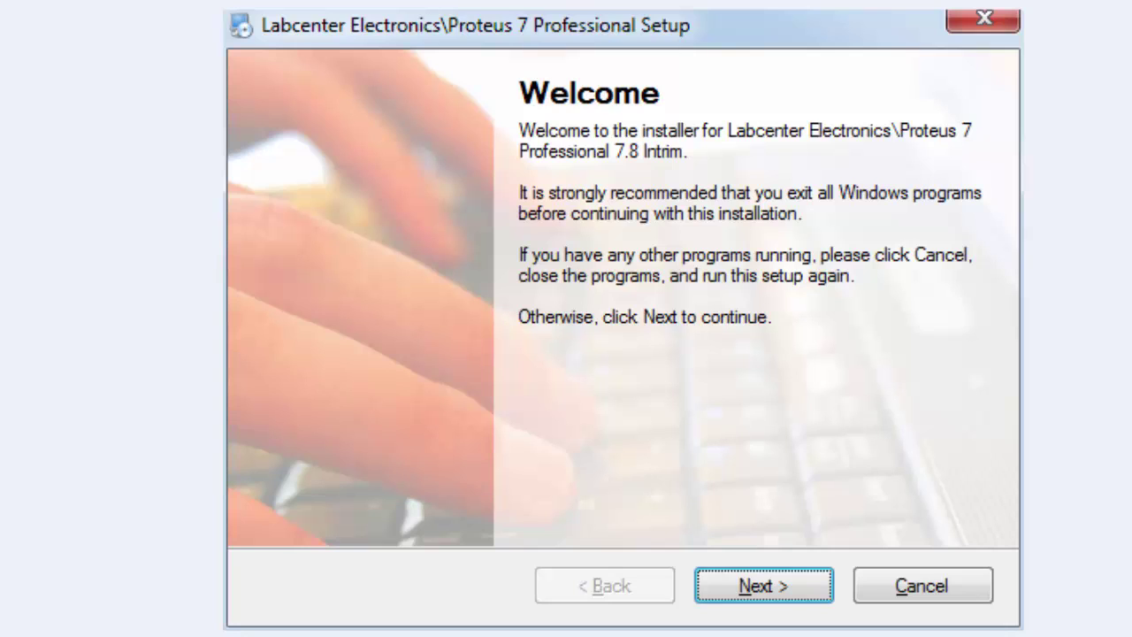
Accept the Proteus licence and keep default user, install folder and shortcut folder.
{"action": "key", "text": "Return"}
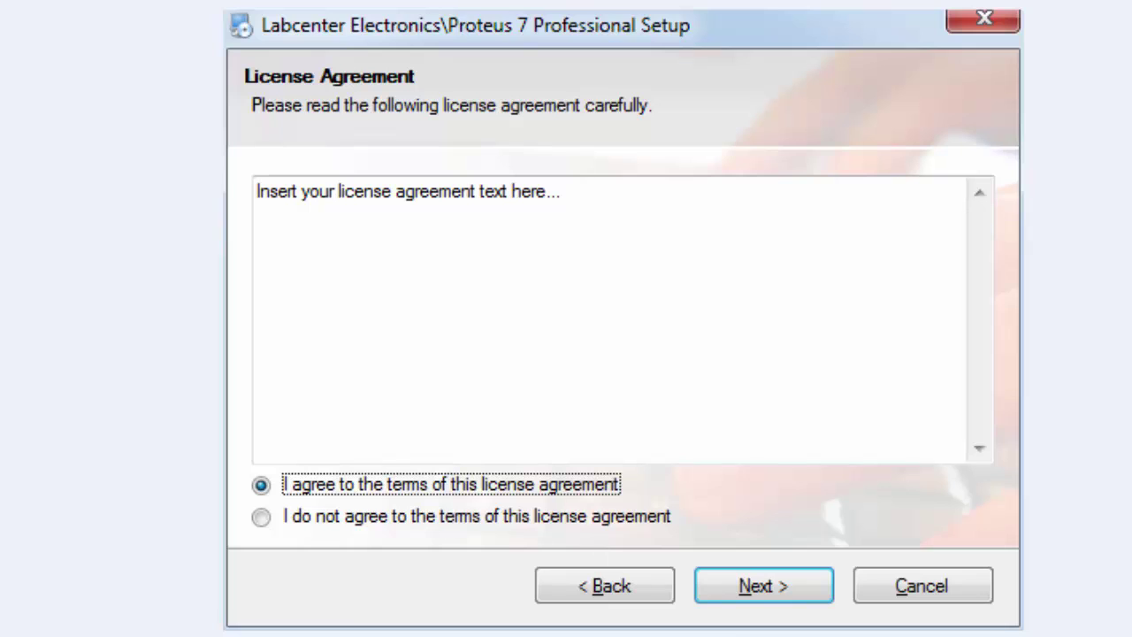
{"action": "key", "text": "Return"}
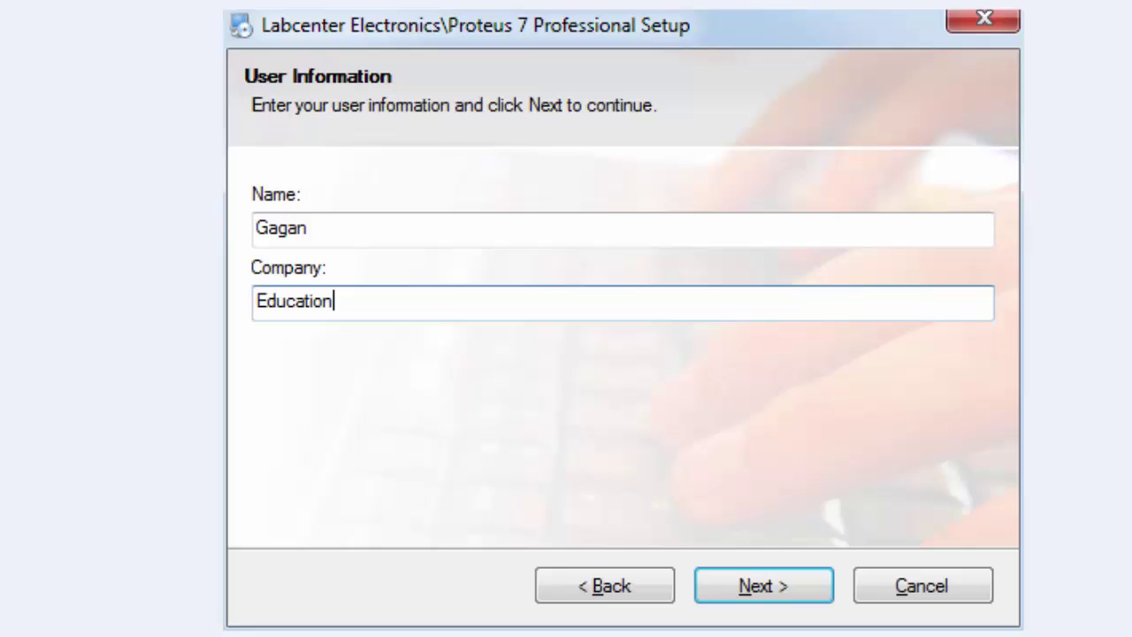
{"action": "key", "text": "Return"}
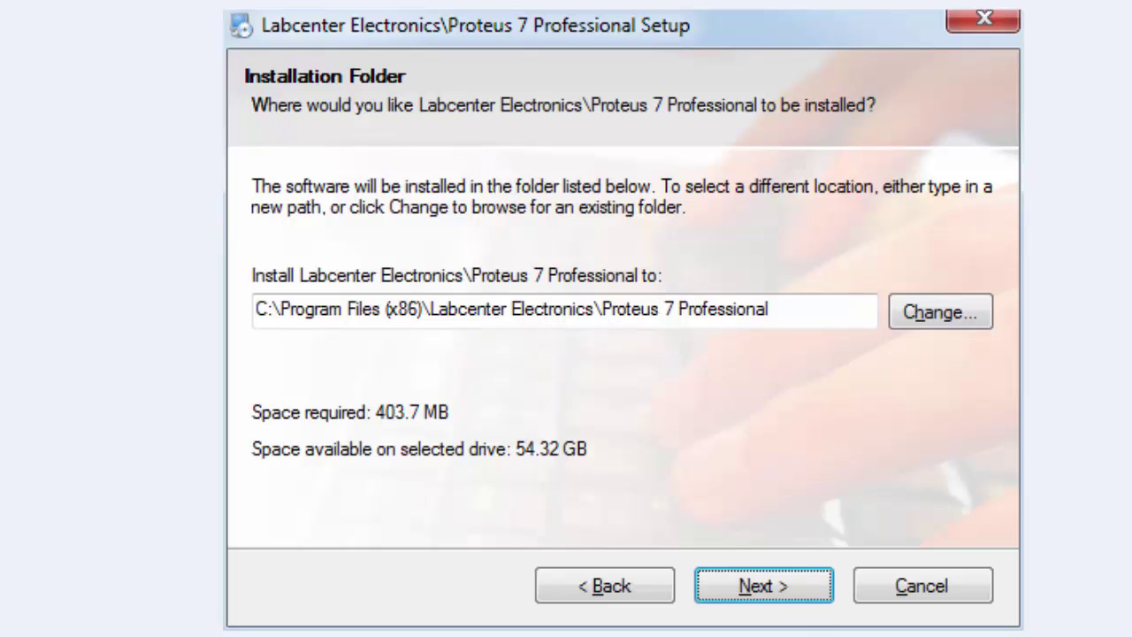
{"action": "key", "text": "Return"}
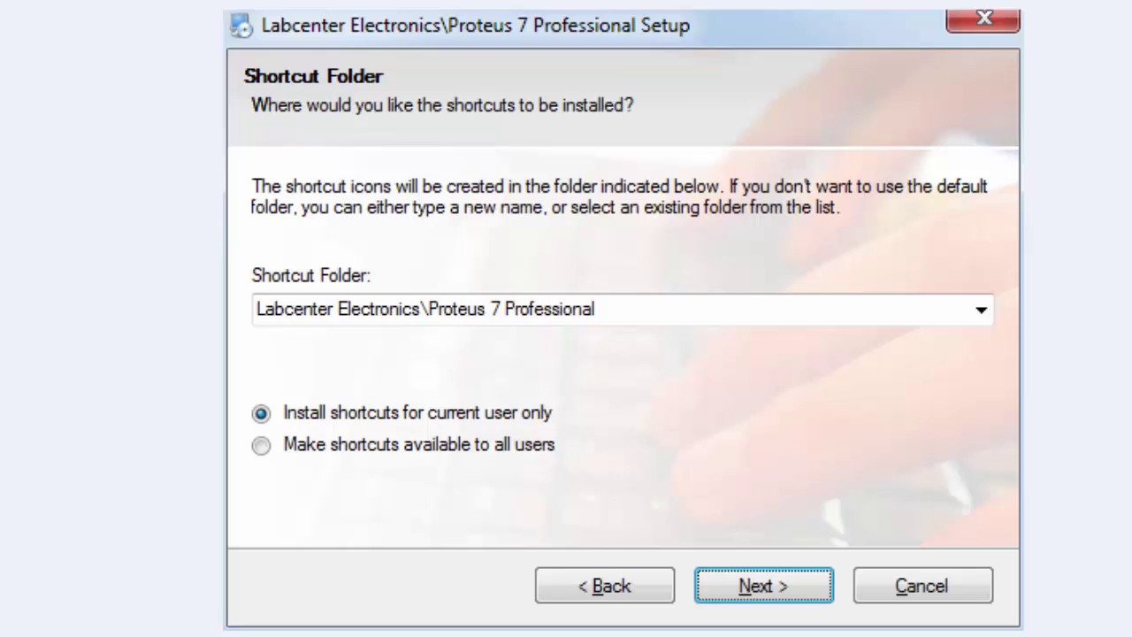
{"action": "key", "text": "Return"}
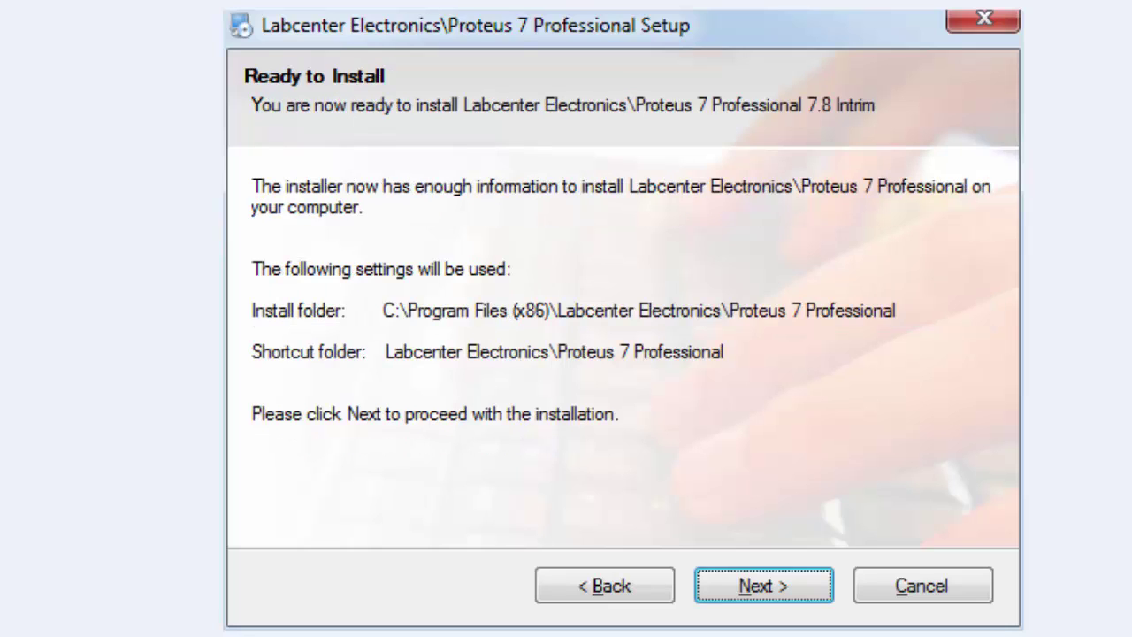
Start installing Proteus 7 Professional from the Ready to Install page.
{"action": "key", "text": "Return"}
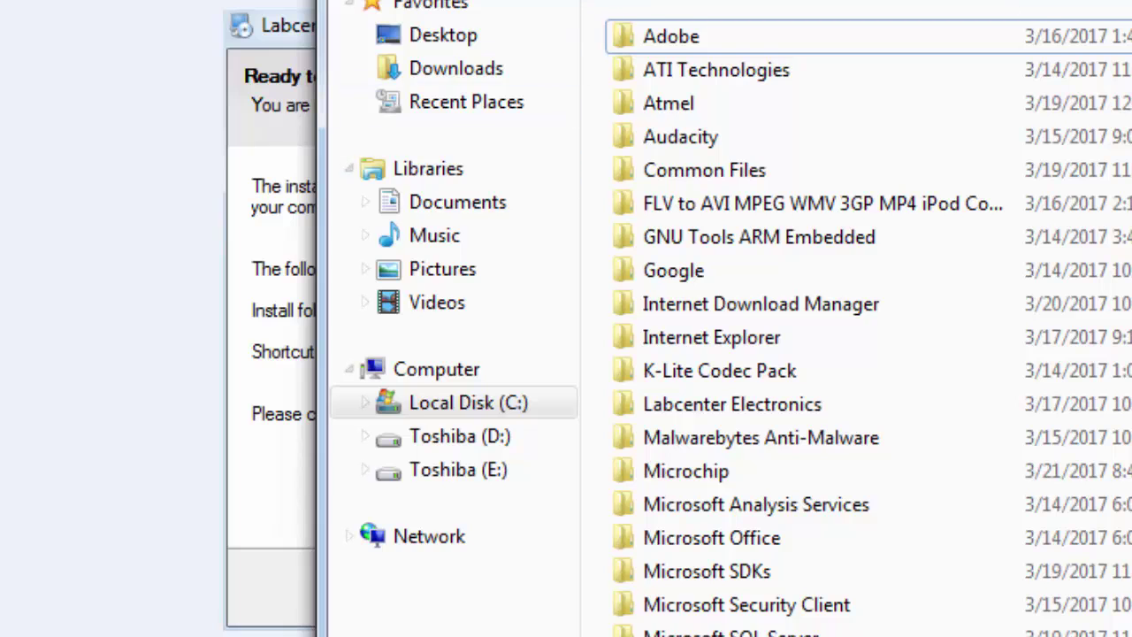
Browse to C:\Program Files (x86)\Labcenter Electronics\Proteus 7 Professional\BIN.
{"action": "key", "text": "BackSpace"}
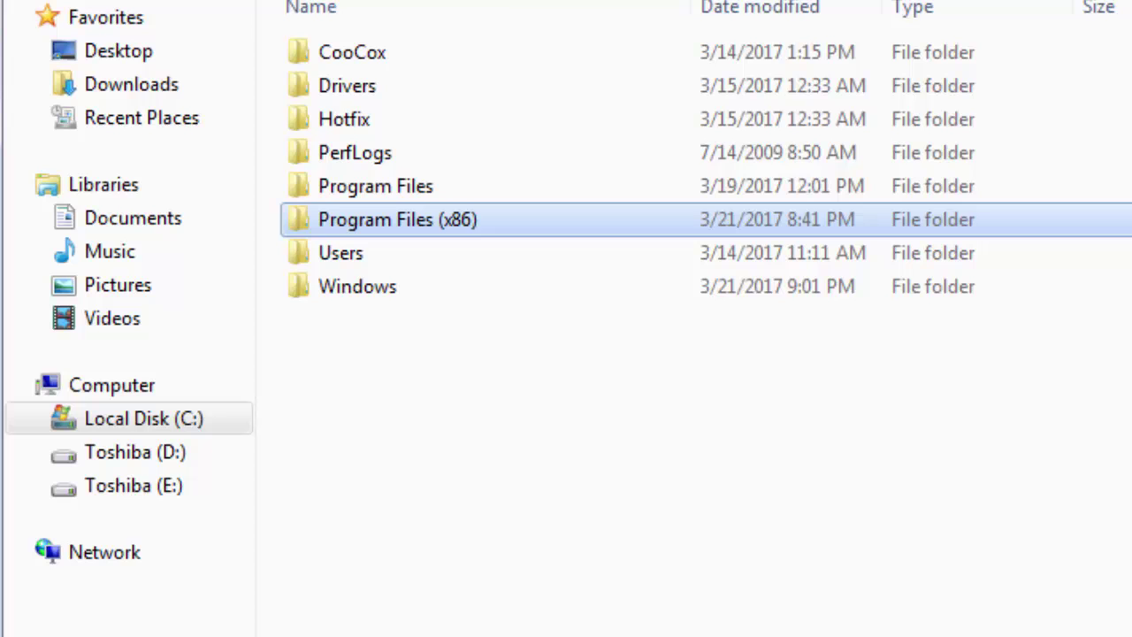
{"action": "double_click", "coordinate": [435, 235]}
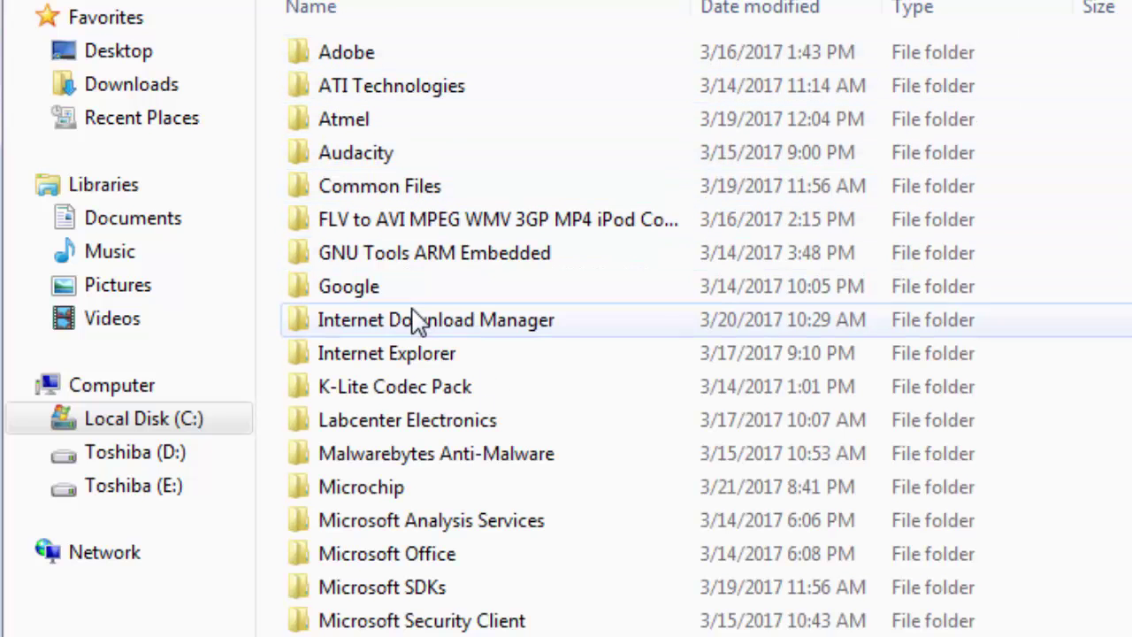
{"action": "left_click", "coordinate": [448, 430]}
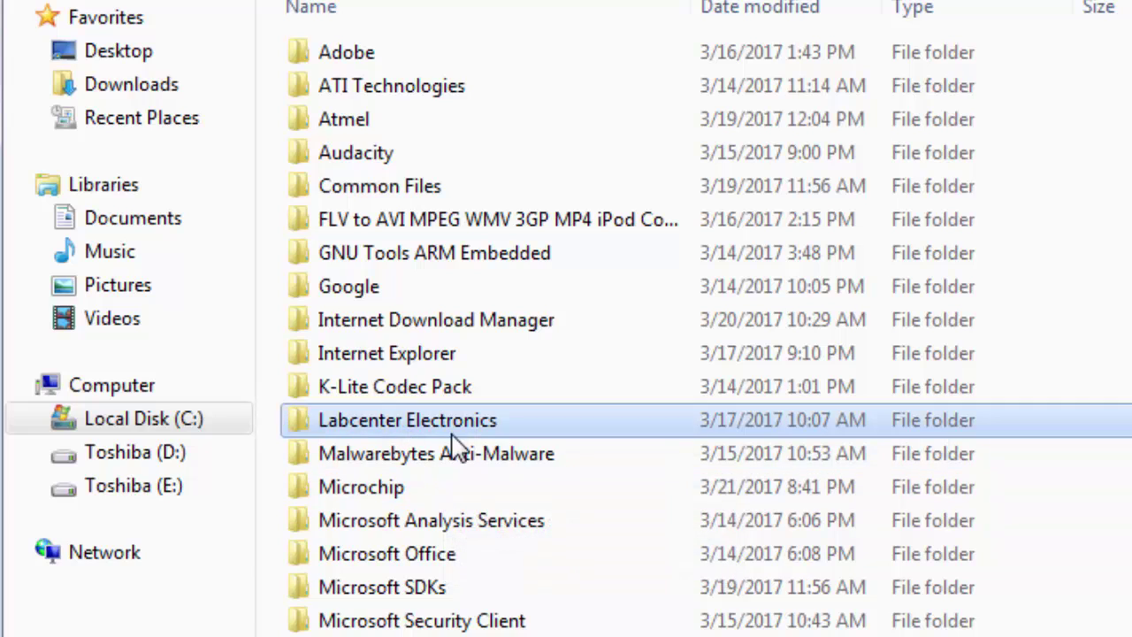
{"action": "double_click", "coordinate": [448, 431]}
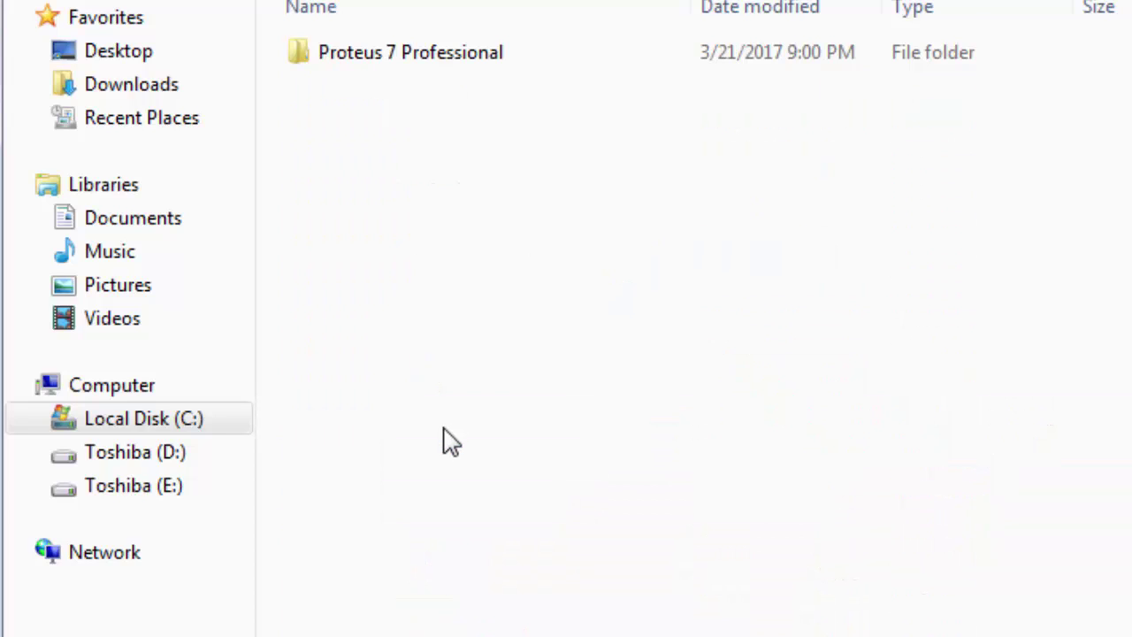
{"action": "left_click", "coordinate": [439, 62]}
{"action": "double_click", "coordinate": [439, 61]}
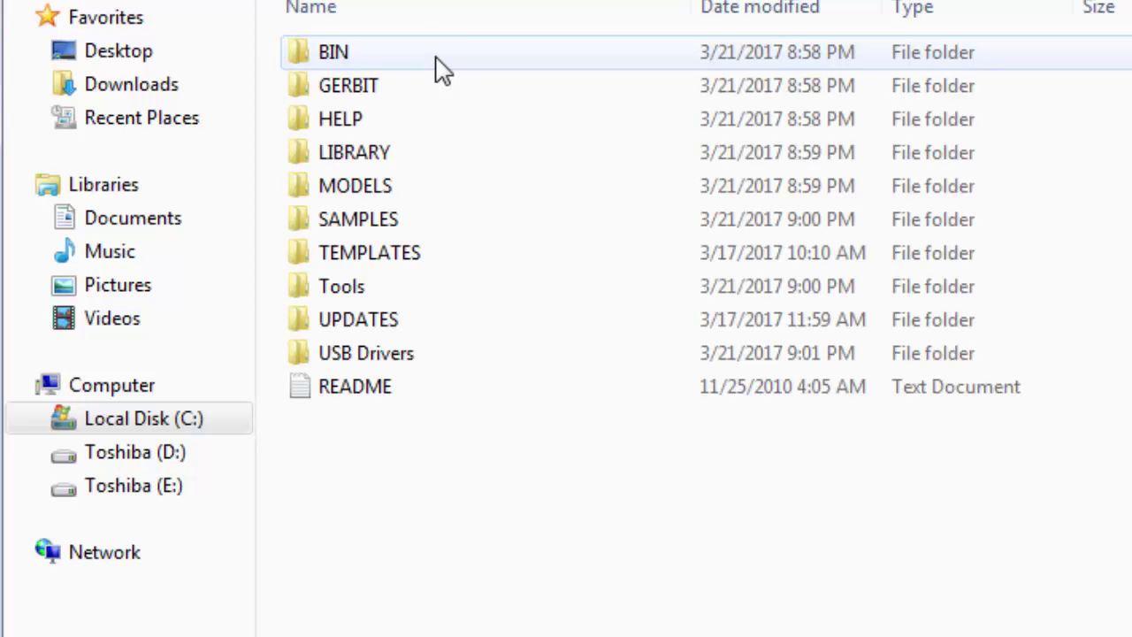
{"action": "double_click", "coordinate": [392, 69]}
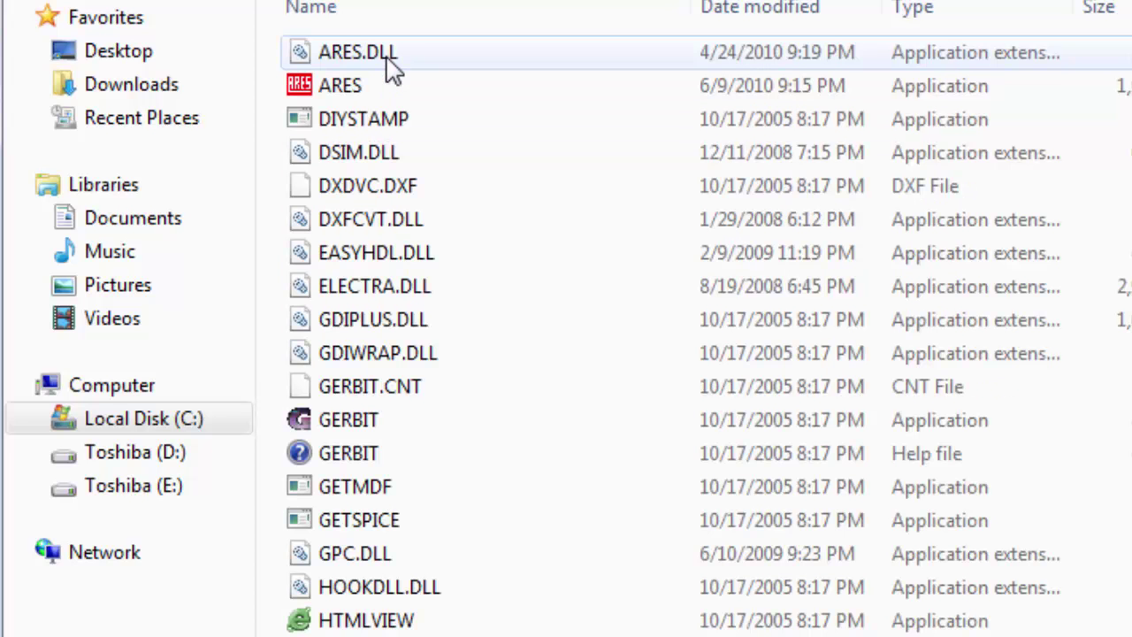
Send the ISIS application to the Desktop as a shortcut.
{"action": "scroll", "coordinate": [996, 164], "scroll_direction": "down", "scroll_amount": 2}
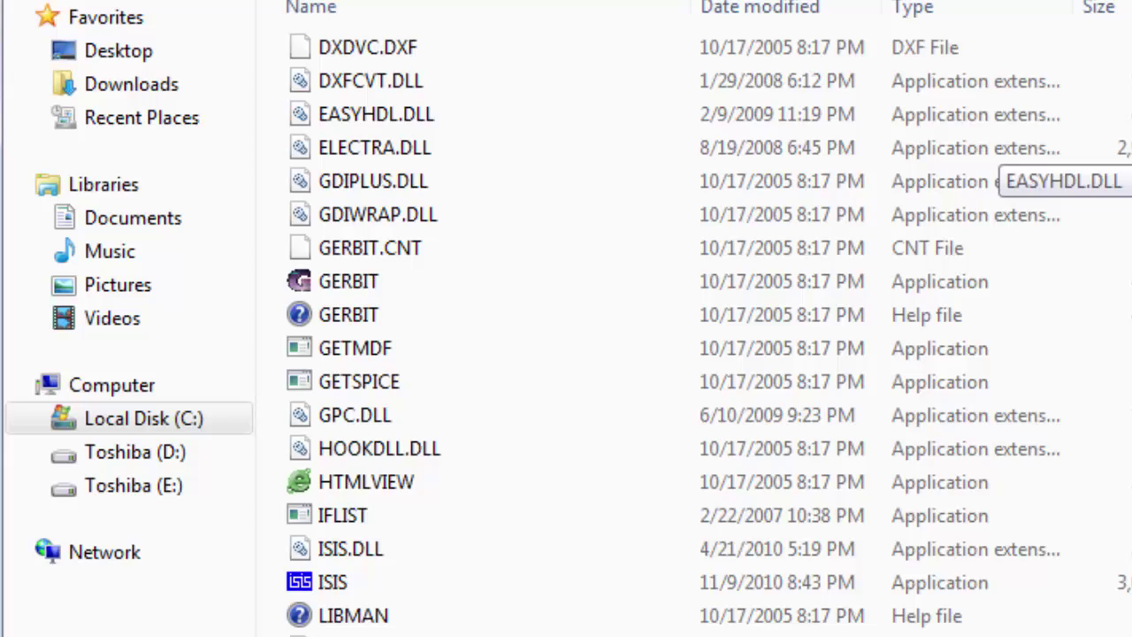
{"action": "scroll", "coordinate": [996, 164], "scroll_direction": "down", "scroll_amount": 3}
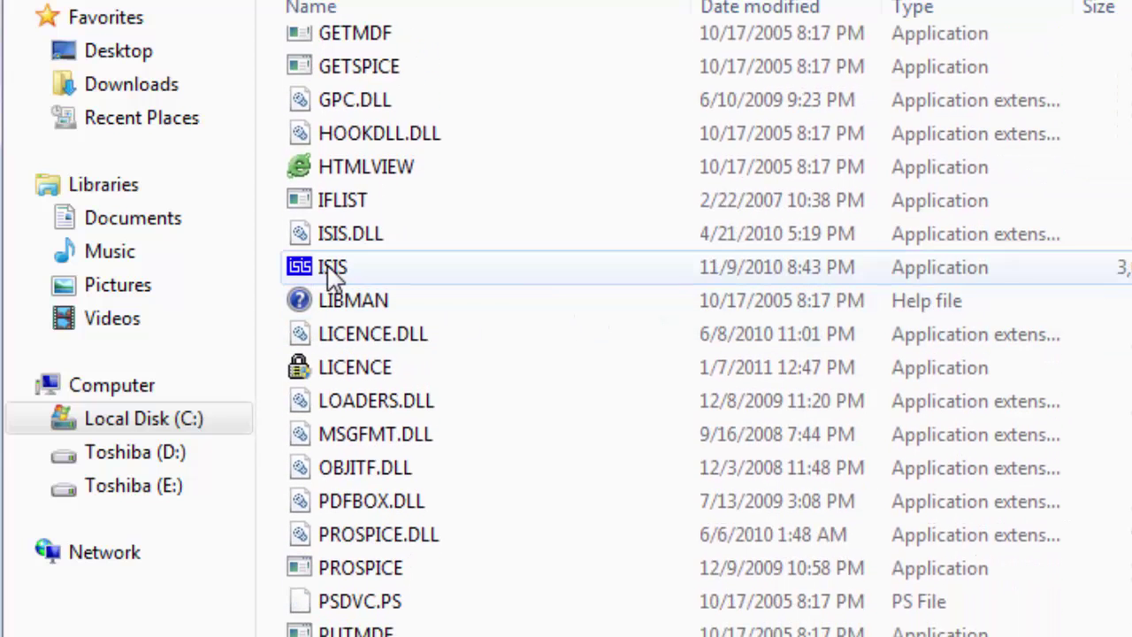
{"action": "left_click", "coordinate": [335, 276]}
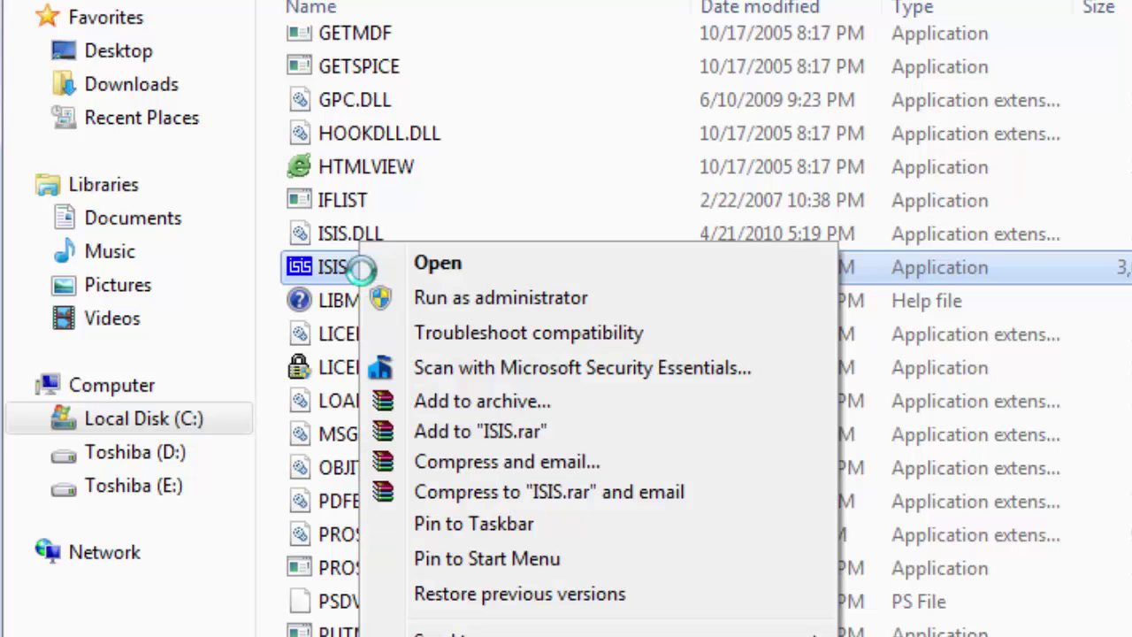
{"action": "right_click", "coordinate": [358, 267]}
{"action": "mouse_move", "coordinate": [460, 631]}
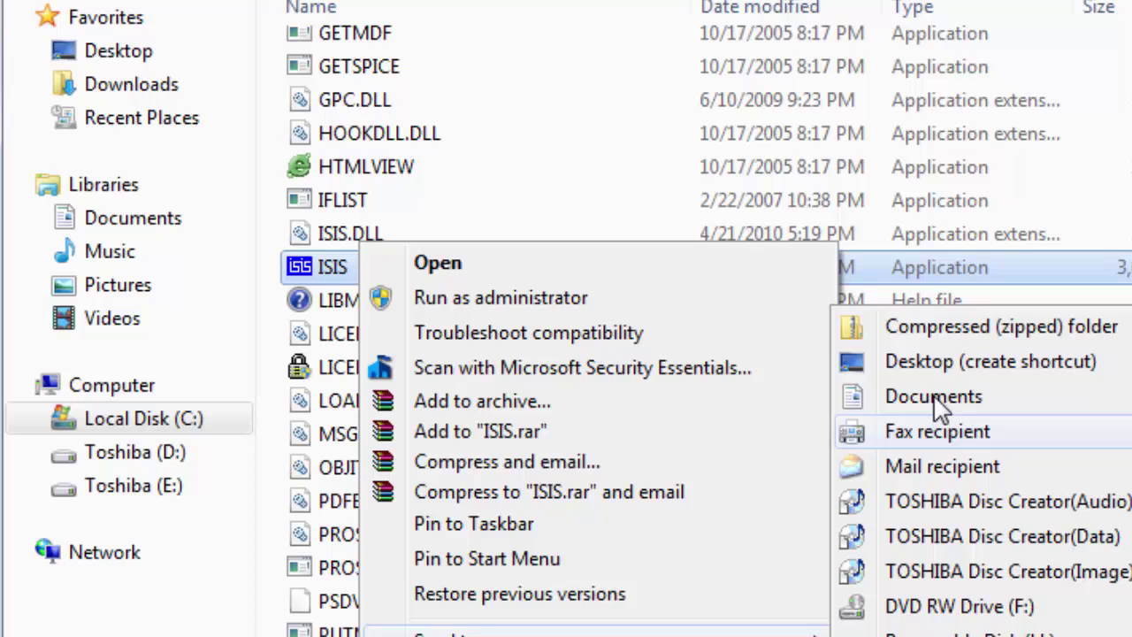
{"action": "left_click", "coordinate": [934, 369]}
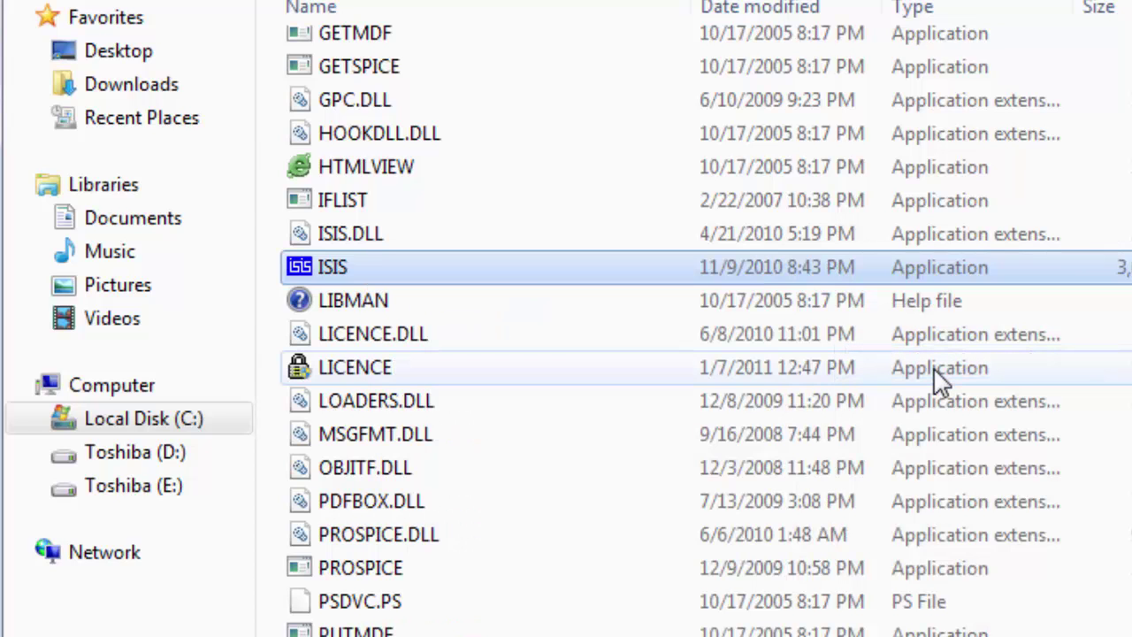
Launch ISIS.exe from the Proteus BIN folder.
{"action": "double_click", "coordinate": [338, 270]}
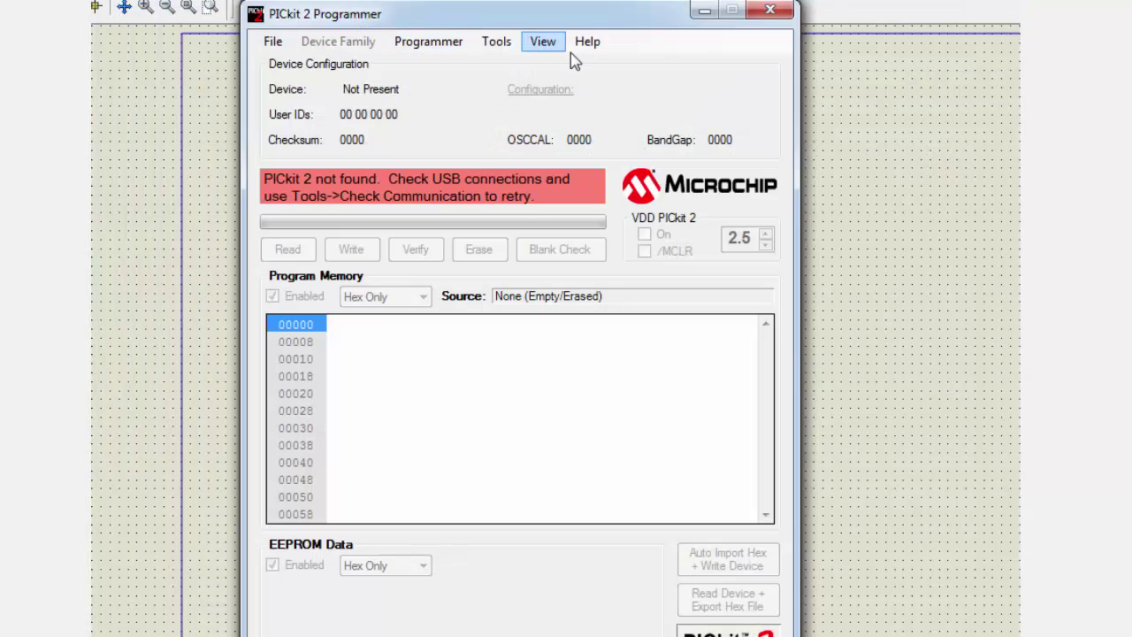
{"action": "left_click", "coordinate": [705, 10]}
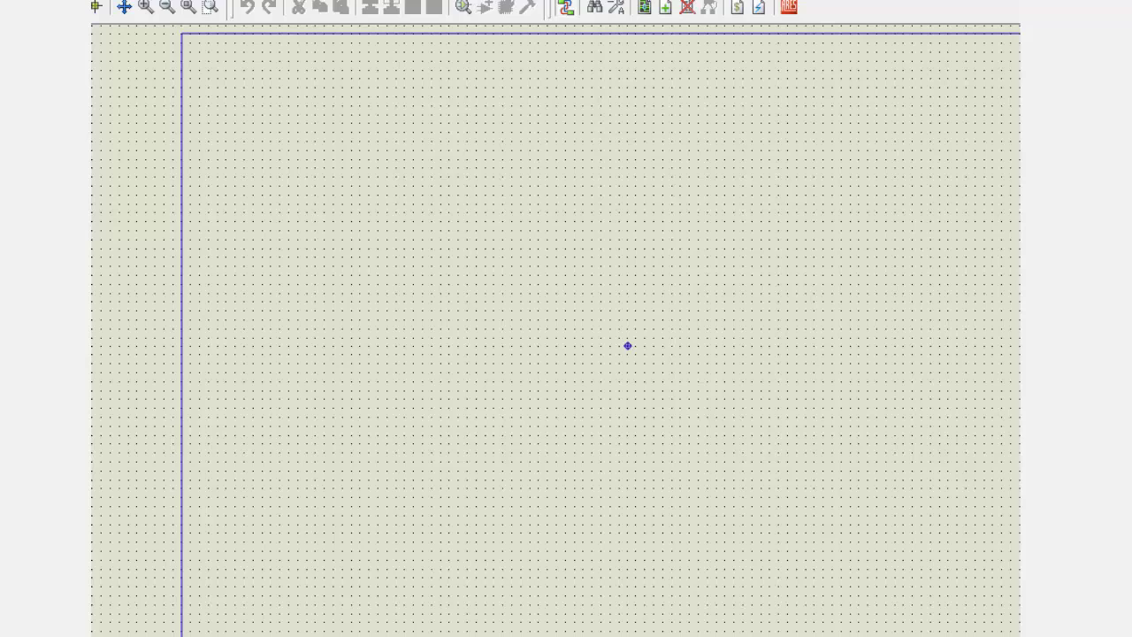